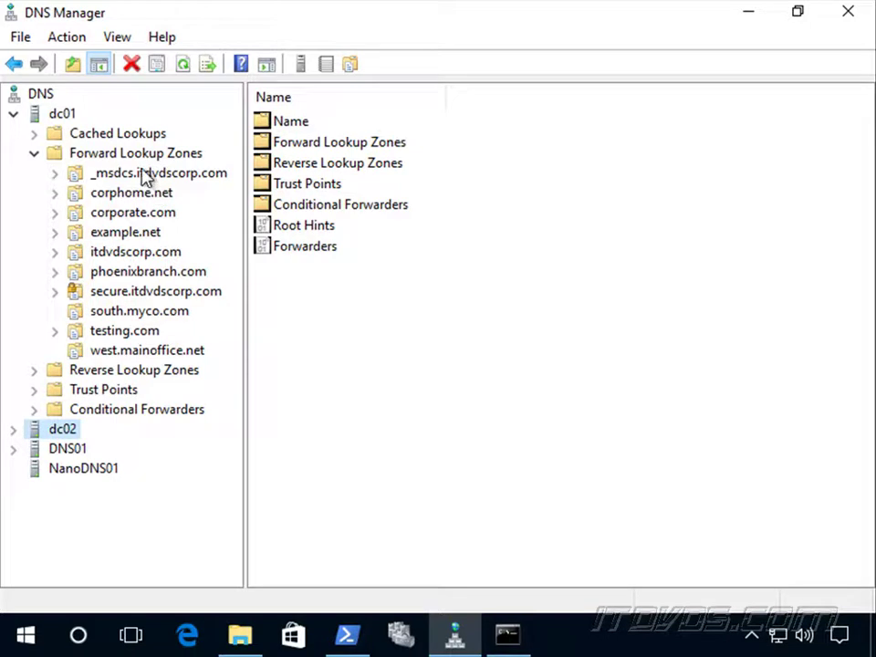
Step: Expand Reverse Lookup Zones, open 6.168.192.in-addr.arpa, and select the 192.168.6.69 HYPERV-02 PTR record
click(53, 376)
click(34, 370)
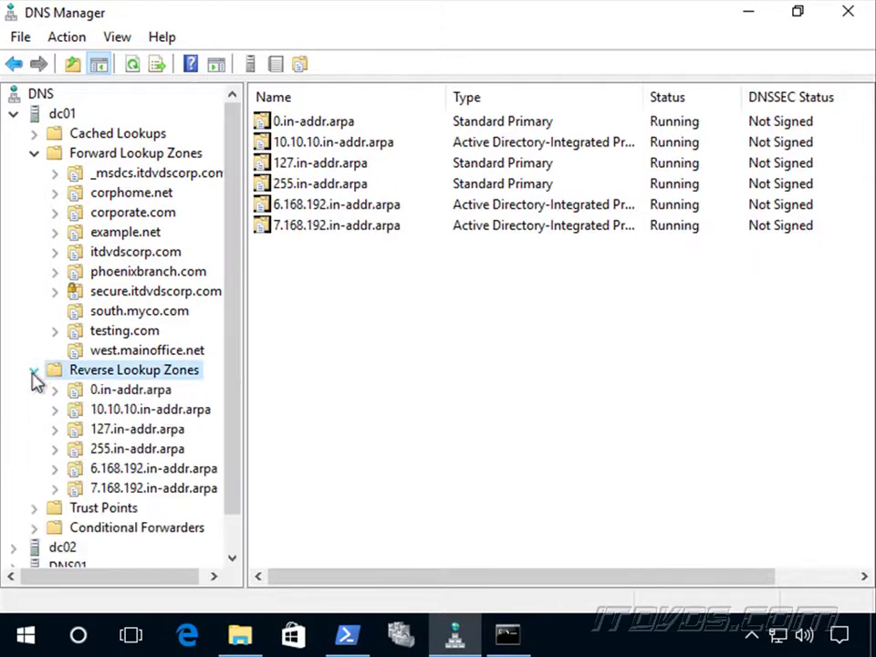
click(95, 477)
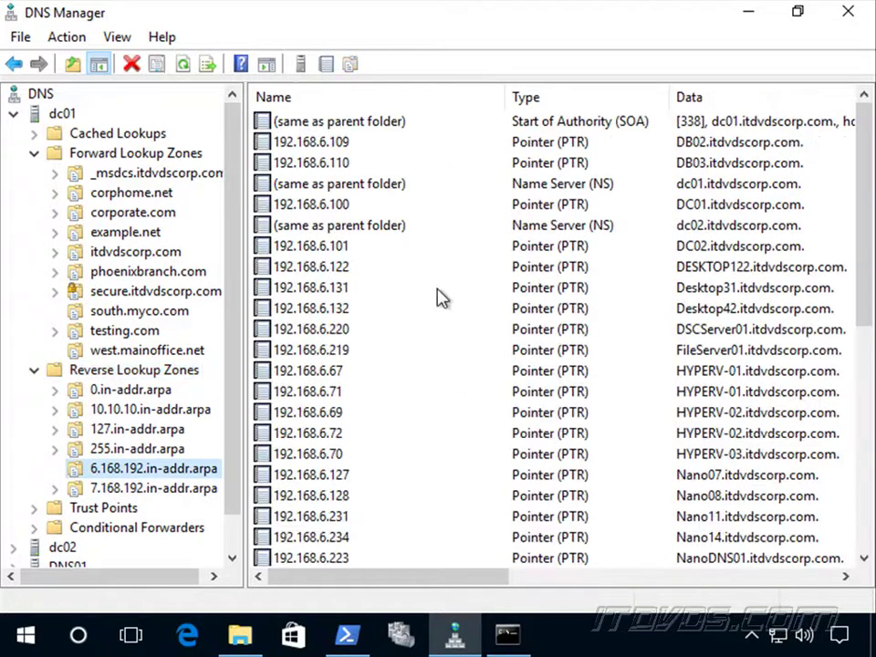
click(324, 412)
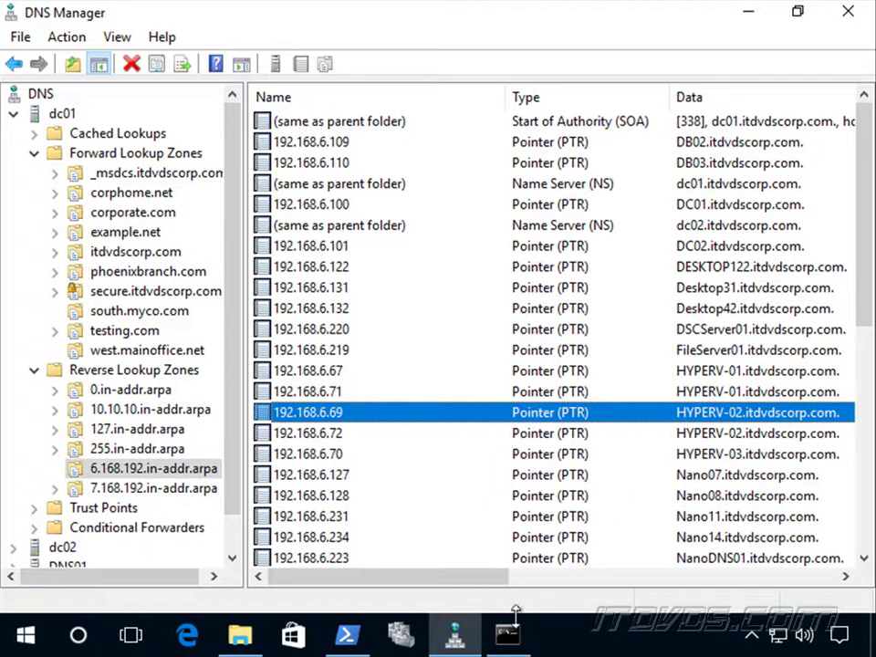
Step: Run ping -a 192.168.6.69, highlight the resolved HYPERV-02.itdvdscorp.com name, then minimize Command Prompt
click(514, 646)
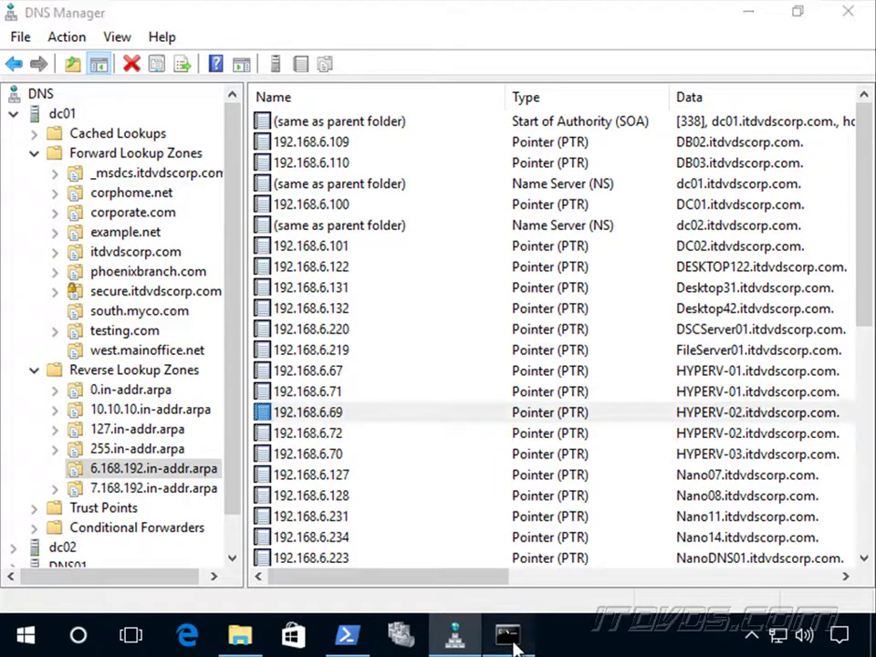
text(ping)
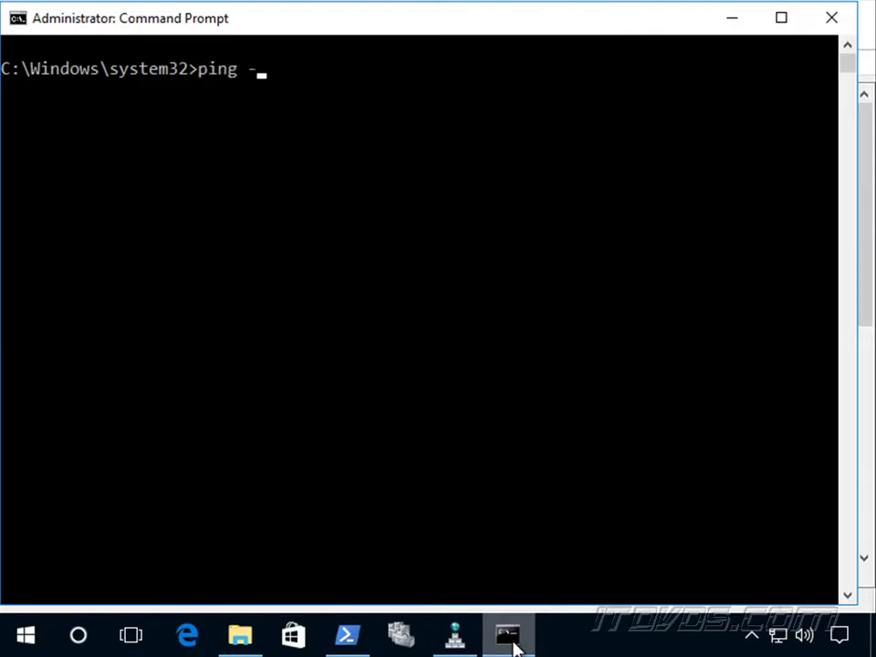
text( -a )
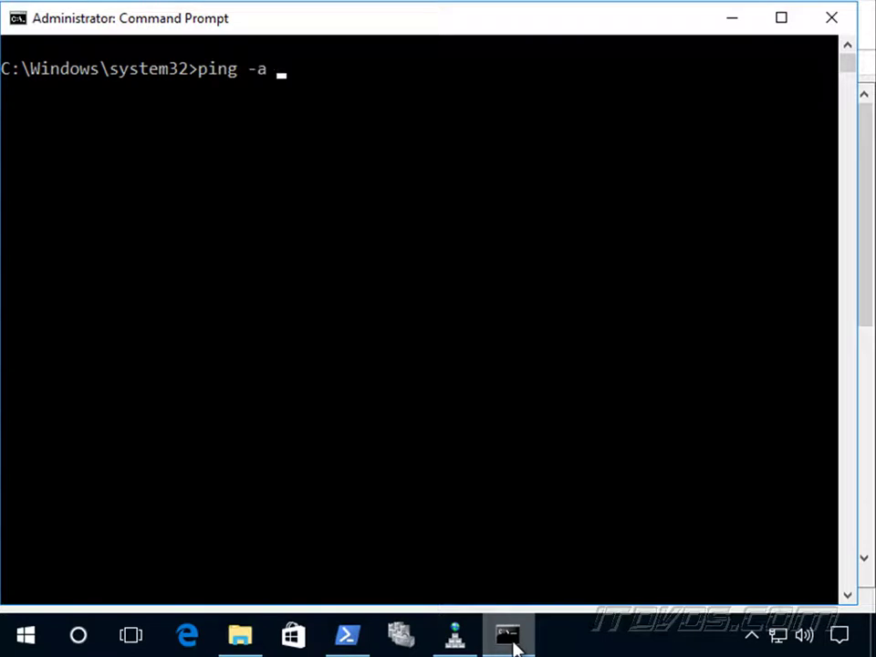
text(192.168.6.69)
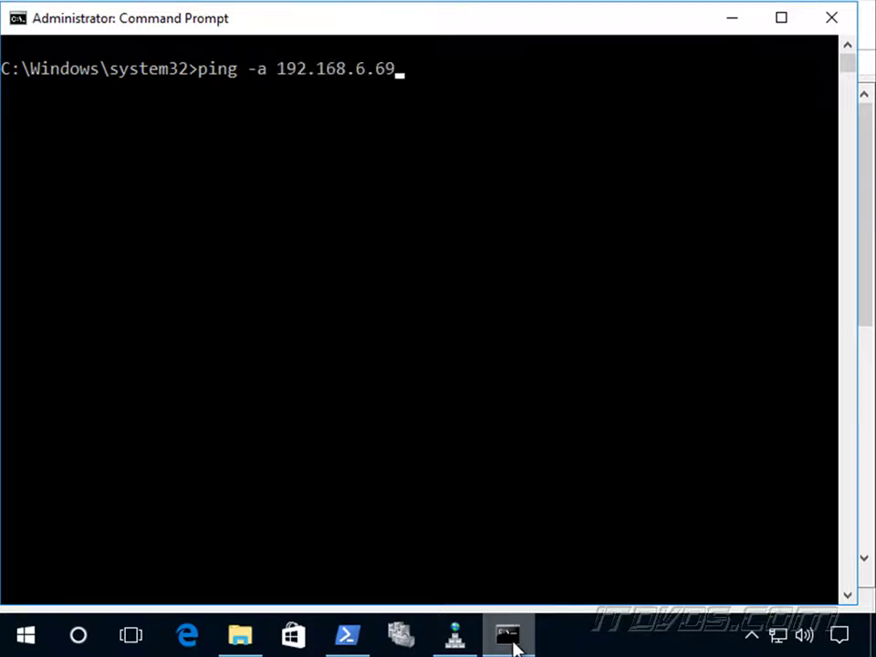
key(Return)
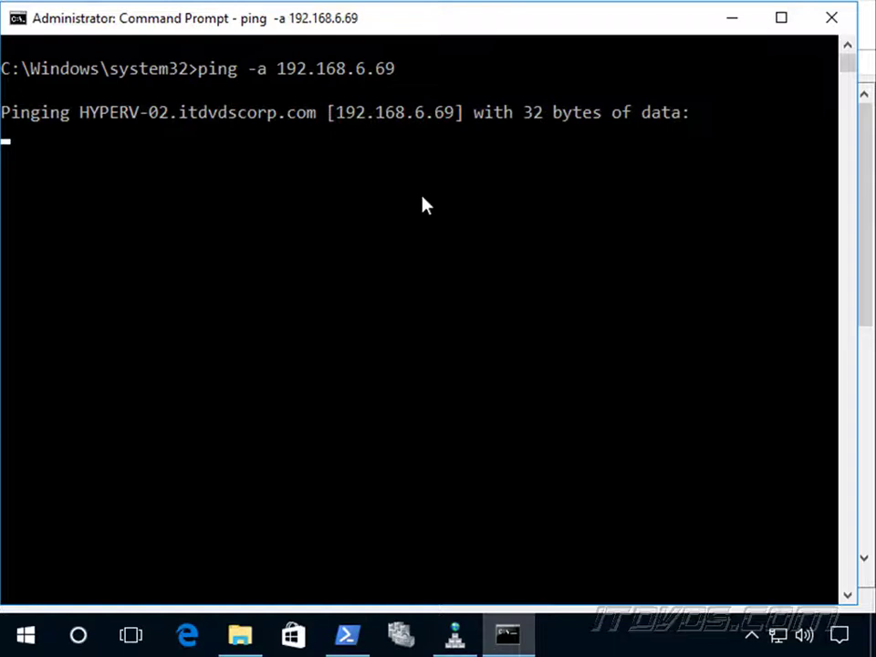
mouse_move(86, 116)
mouse_down()
mouse_move(119, 116)
mouse_move(89, 115)
mouse_up()
double_click(88, 115)
click(290, 116)
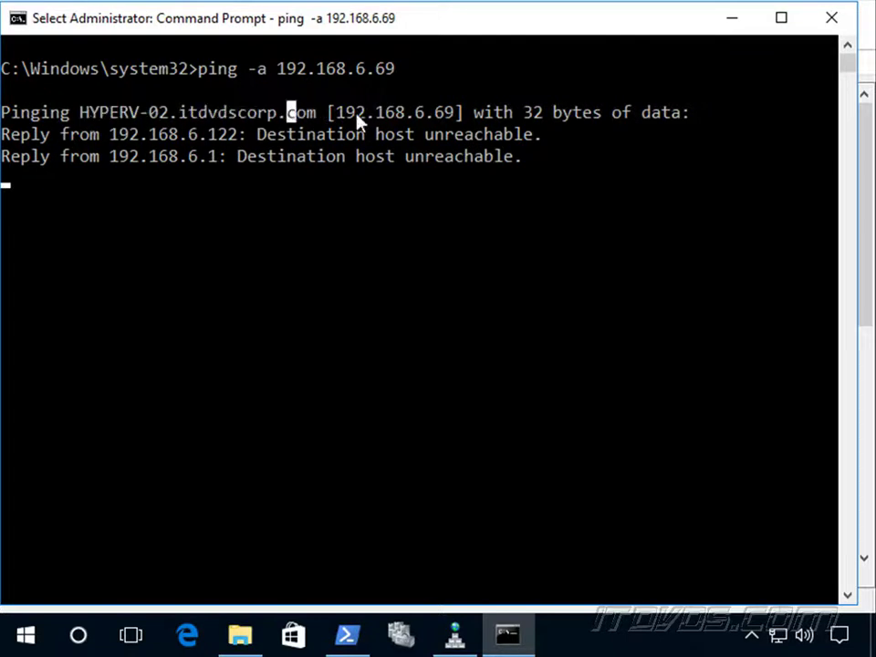
click(734, 19)
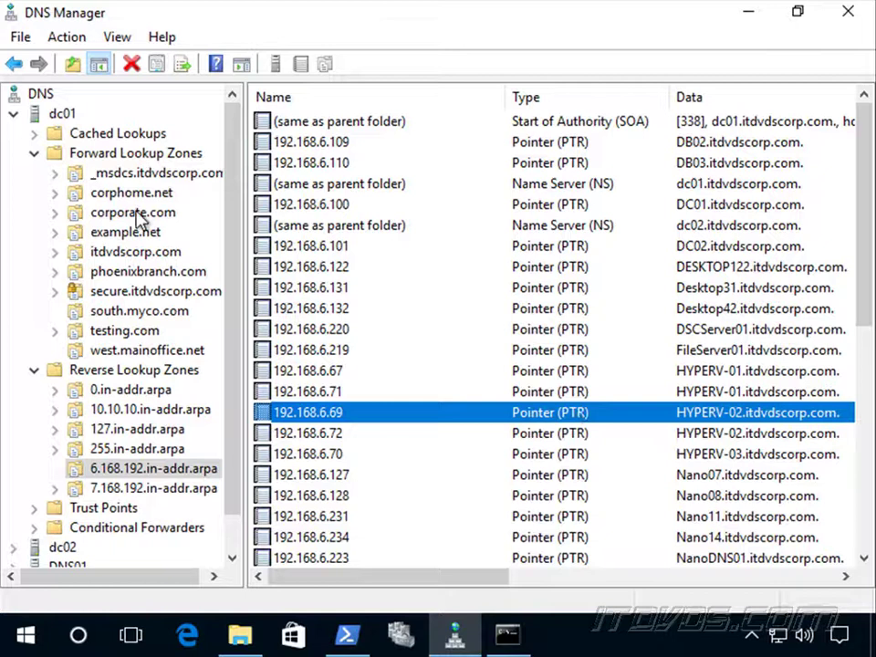
Step: Add host myweb01 at 192.168.6.238 to the itdvdscorp.com zone with an associated PTR record
click(140, 259)
right_click(140, 261)
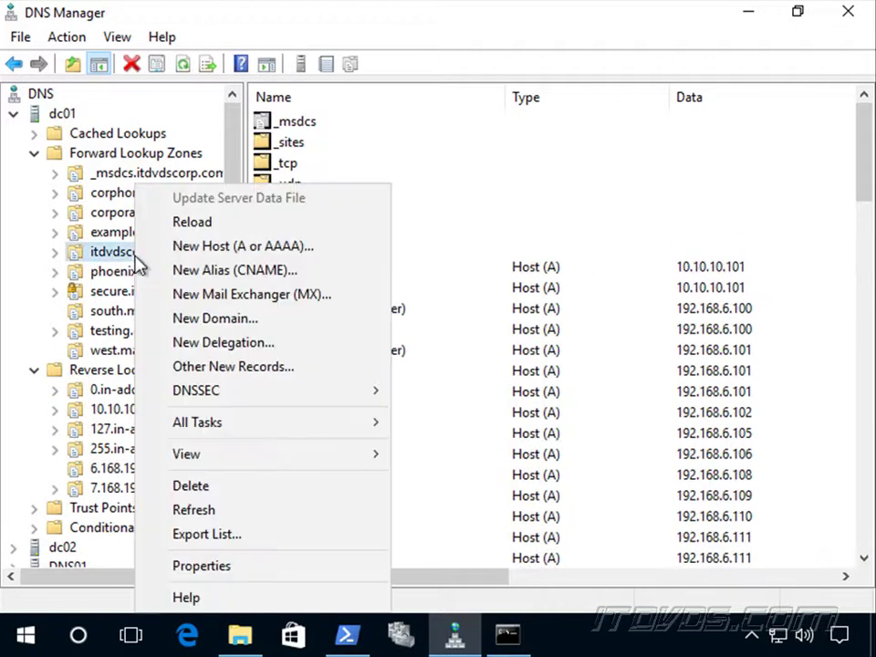
click(228, 246)
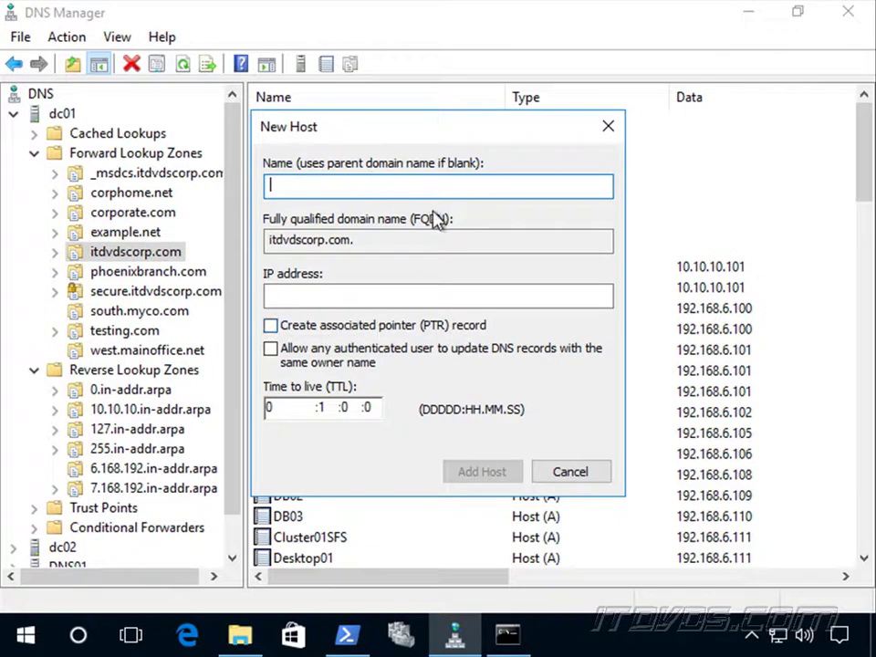
text(myweb01)
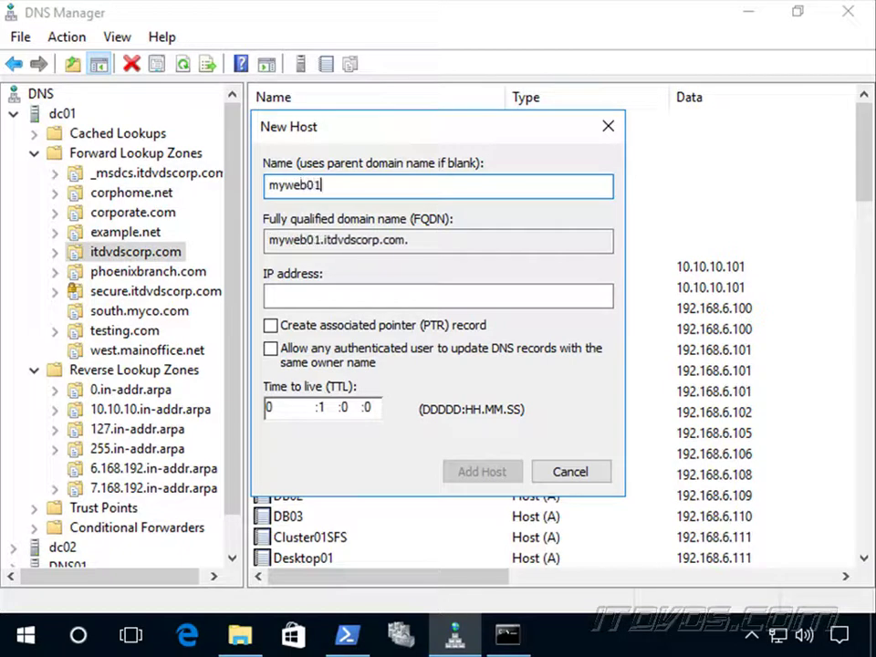
click(451, 297)
text(192.168.6.)
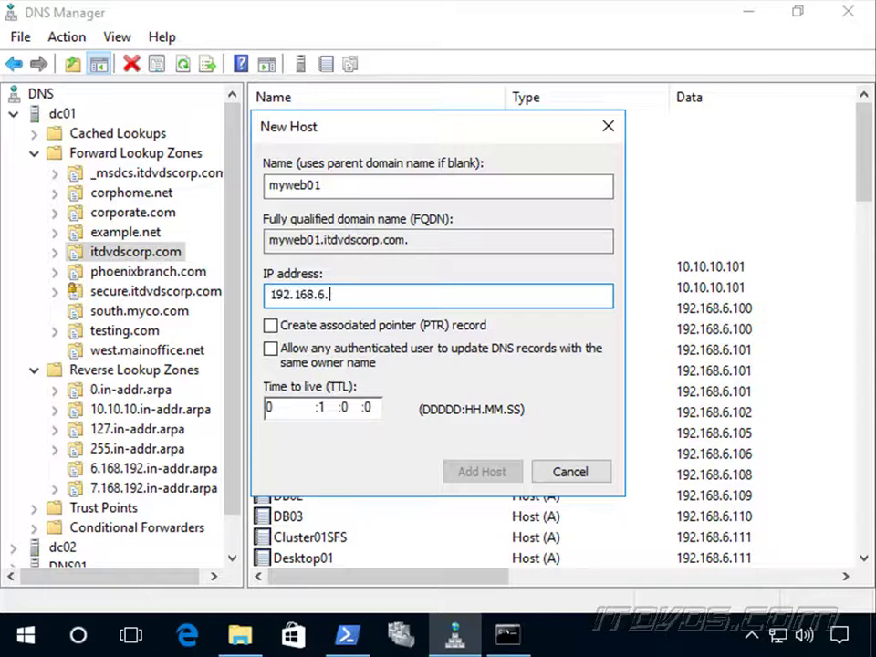
text(238)
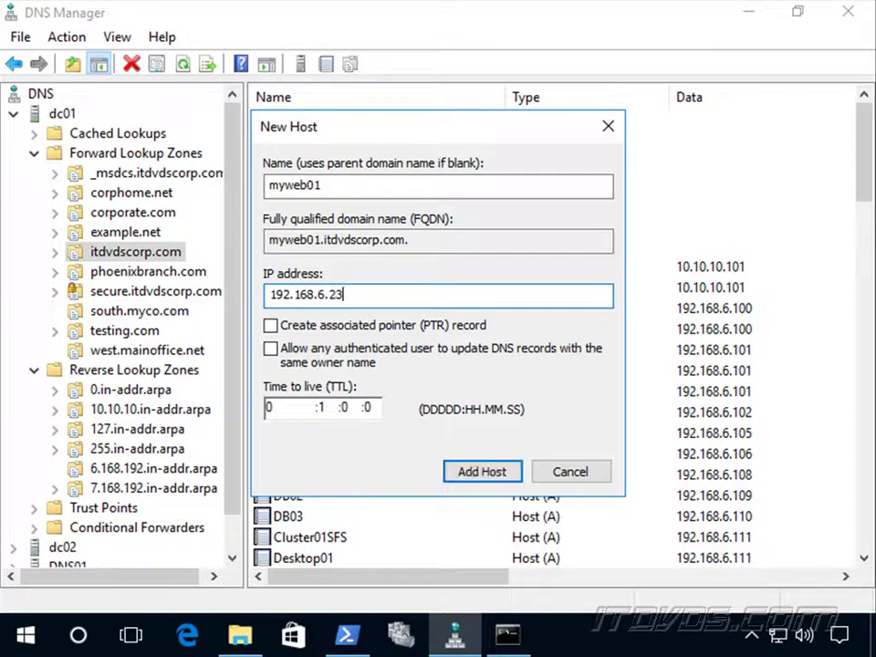
click(270, 326)
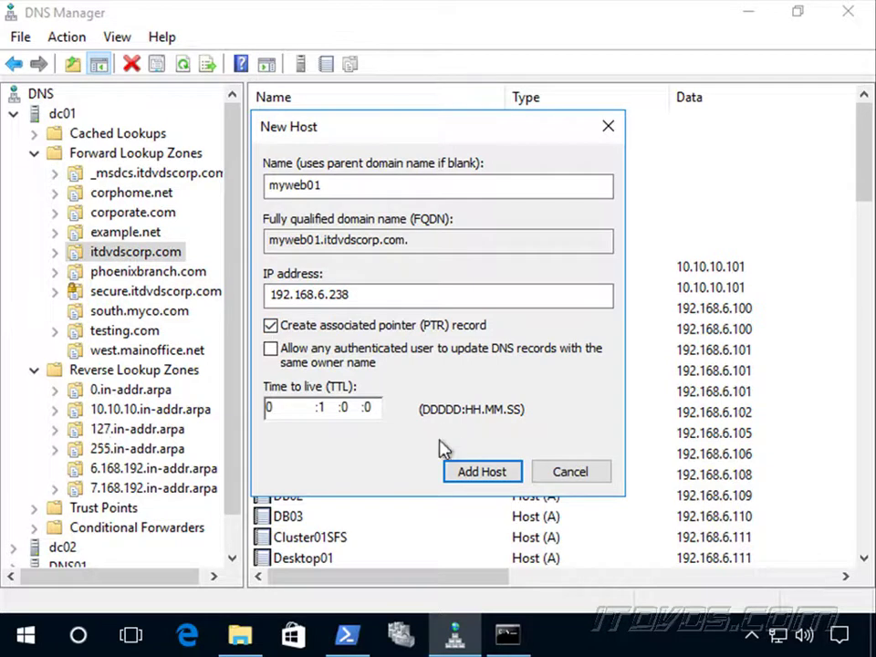
click(492, 474)
click(641, 406)
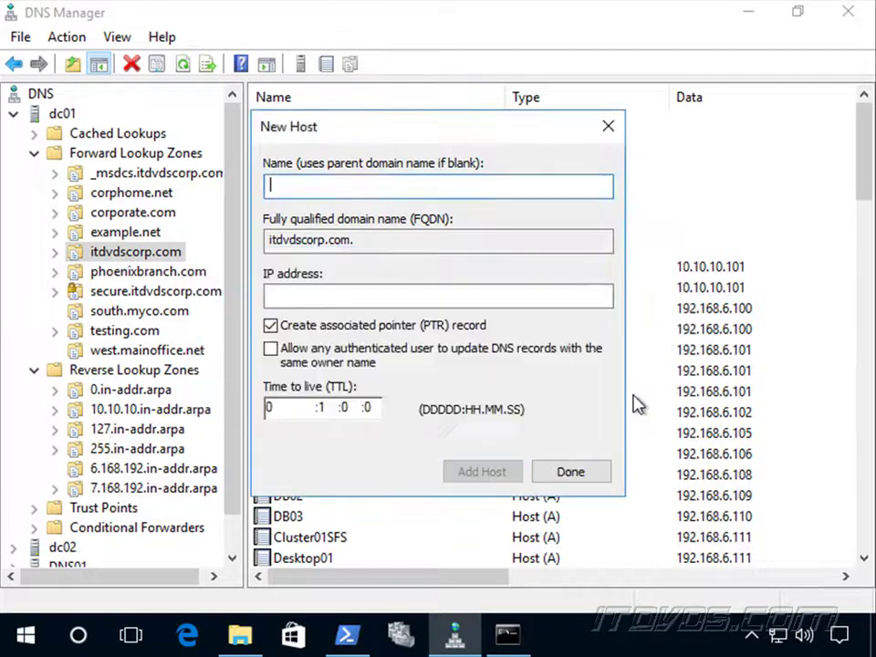
Step: Close the New Host dialog and refresh 6.168.192.in-addr.arpa, sorted by name, to find PTR 192.168.6.238 for myweb01
click(575, 474)
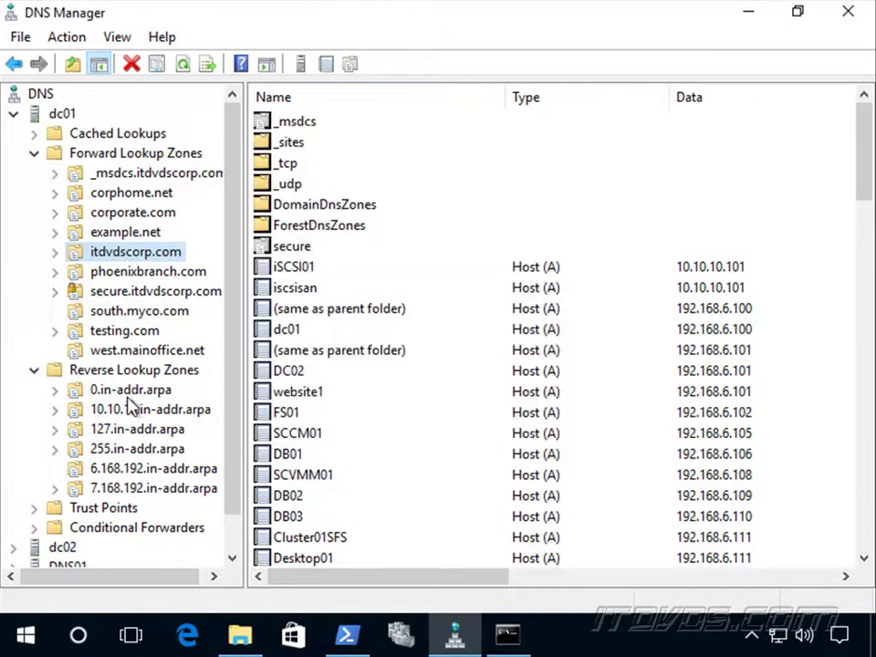
click(157, 471)
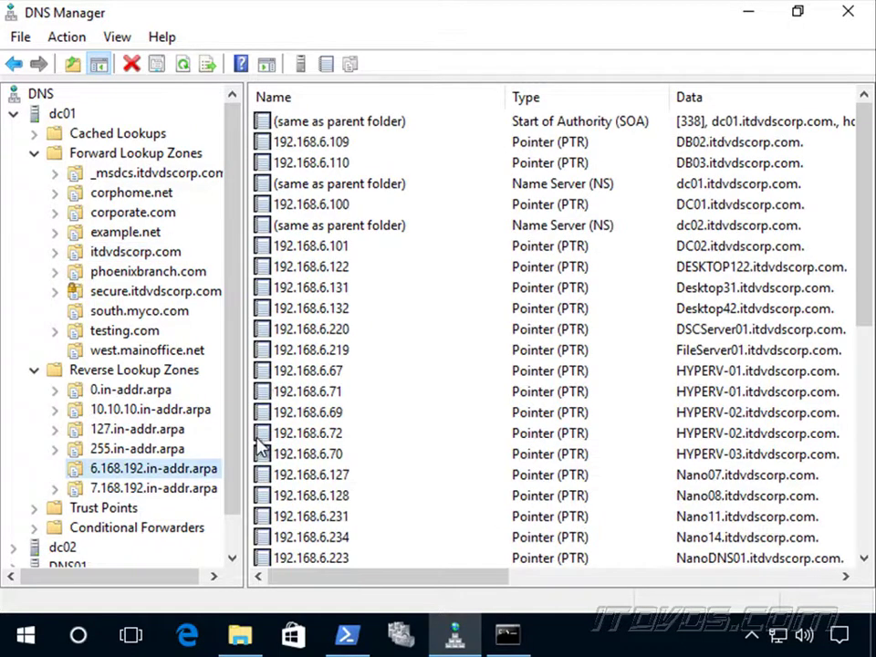
click(354, 98)
scroll(324, 348, down, 7)
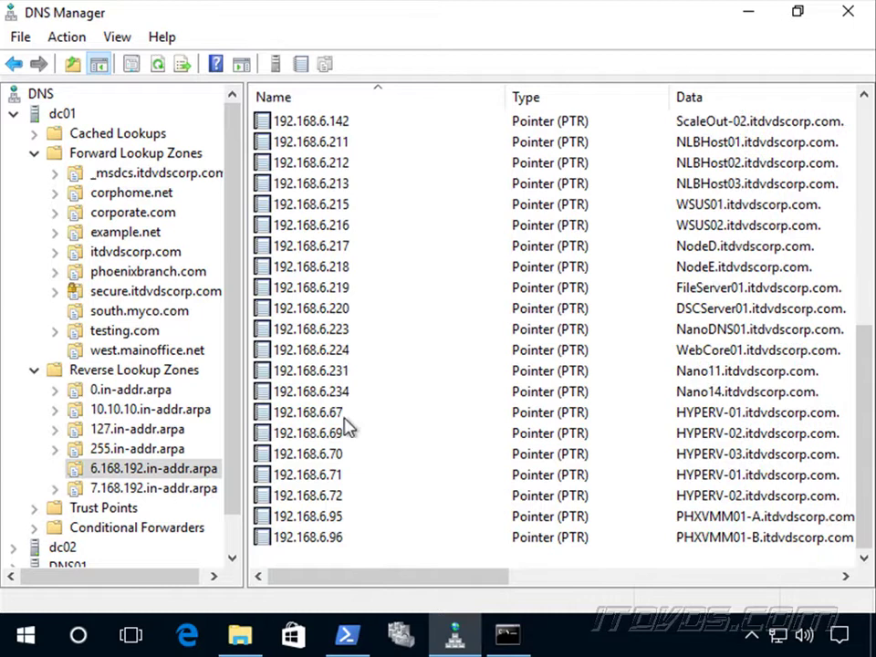
click(157, 65)
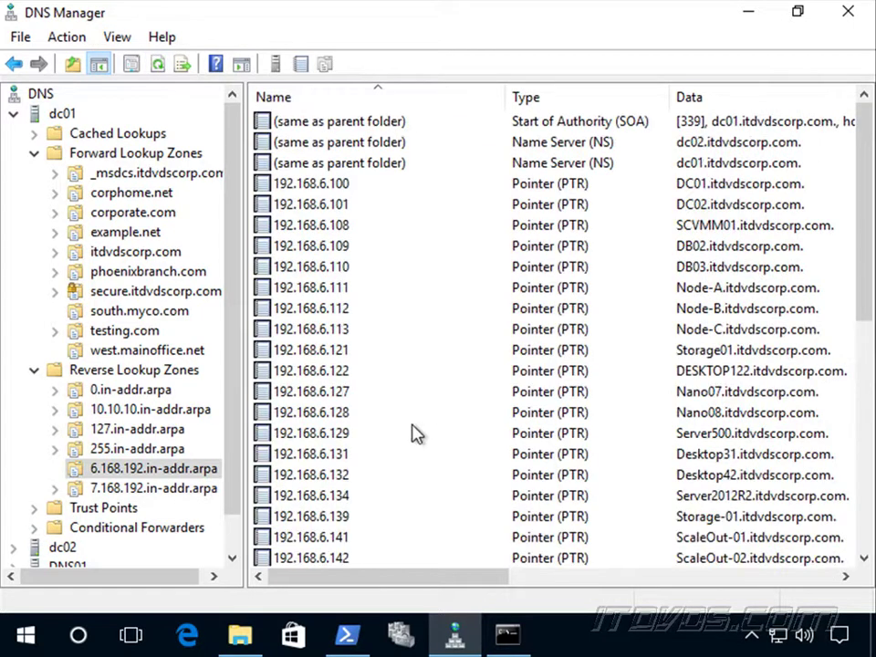
click(378, 430)
scroll(378, 418, down, 8)
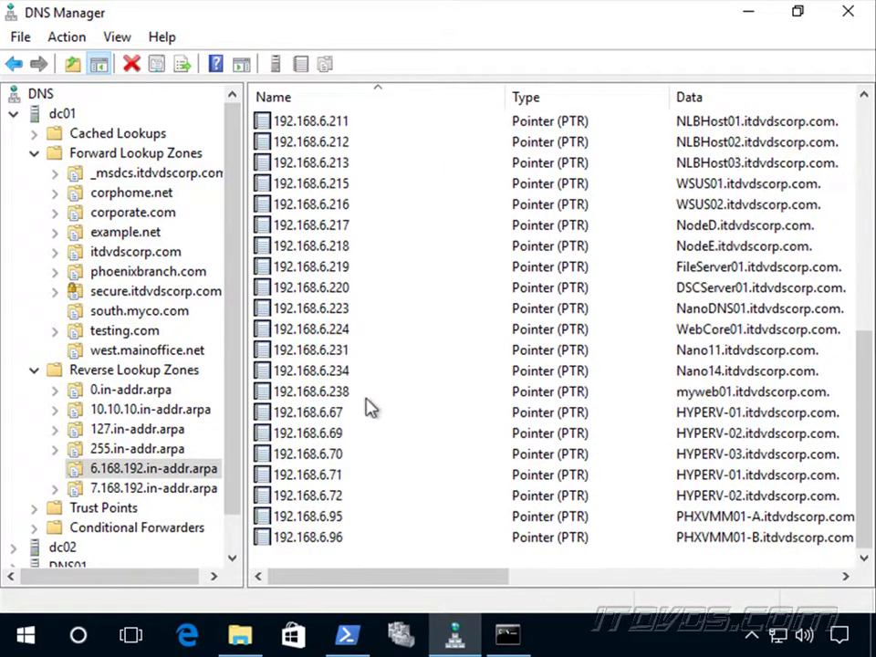
click(354, 395)
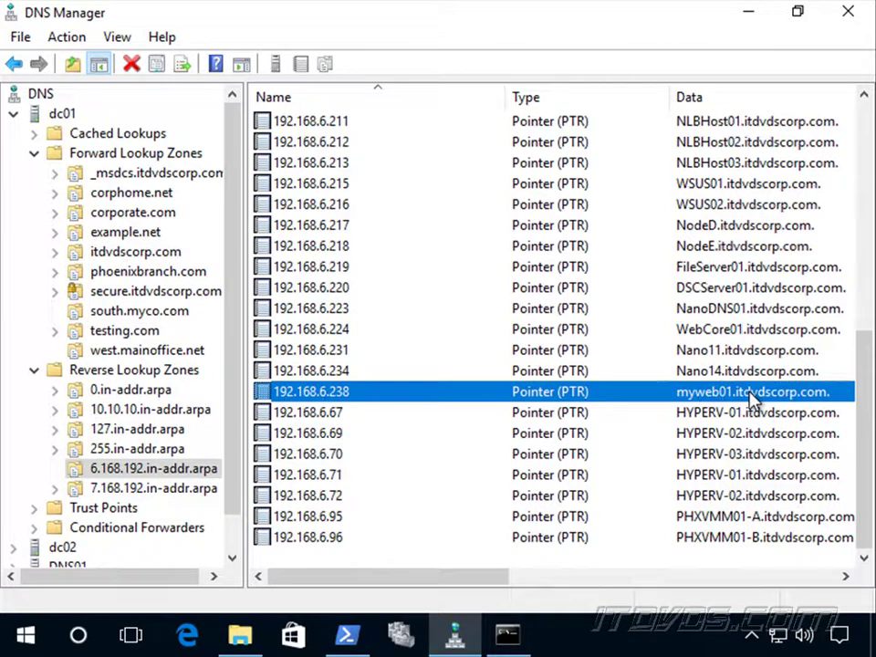
Step: Run ping -a 192.168.6.238 and highlight the resolved name myweb01.itdvdscorp.com
click(511, 637)
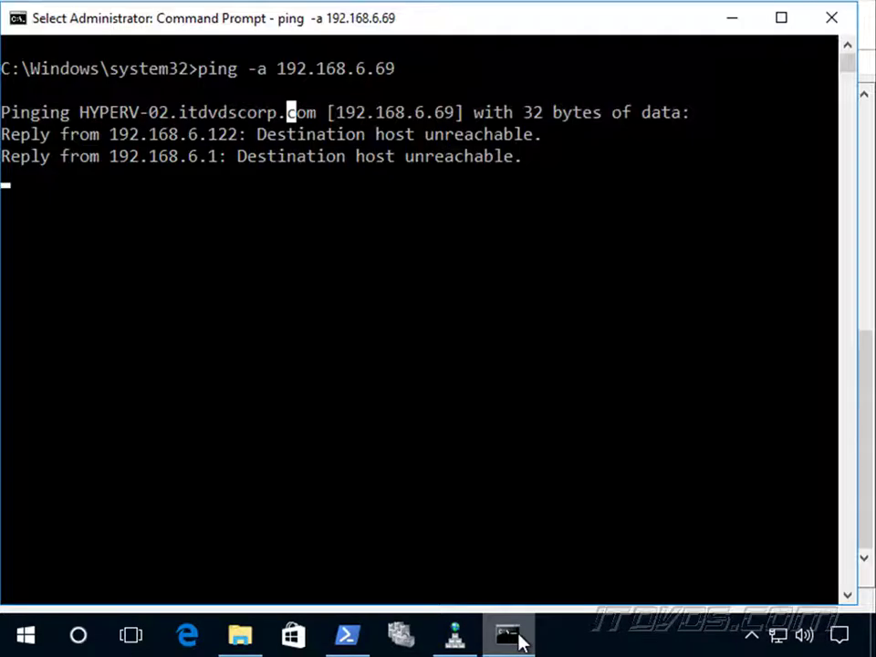
key(Escape)
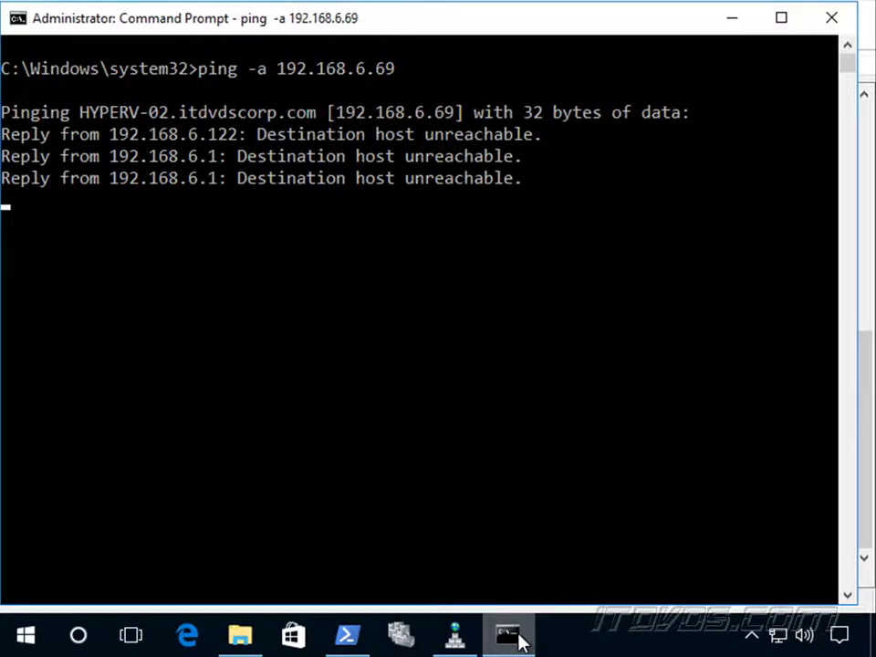
text(ping -a 192.168.6.238)
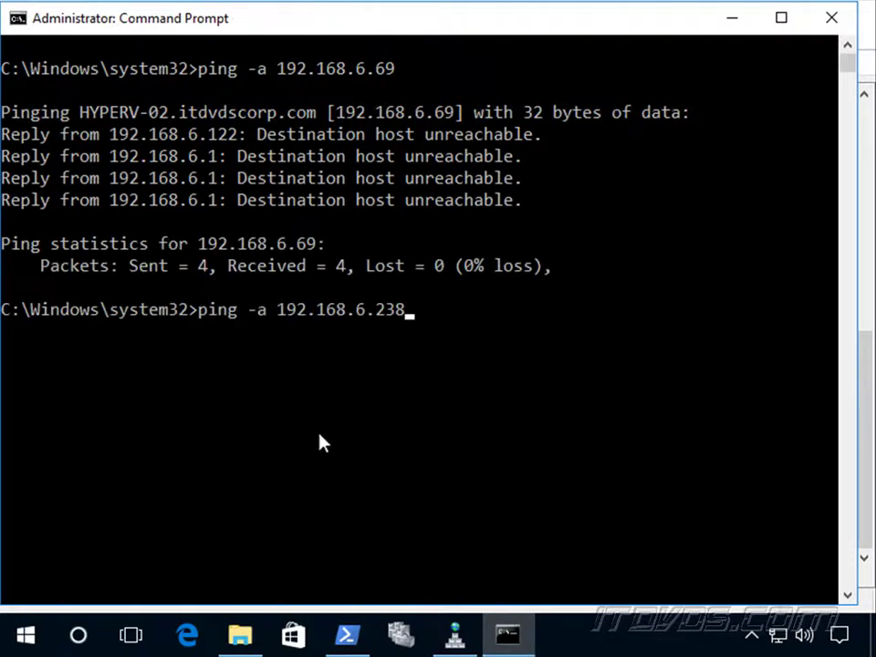
key(Return)
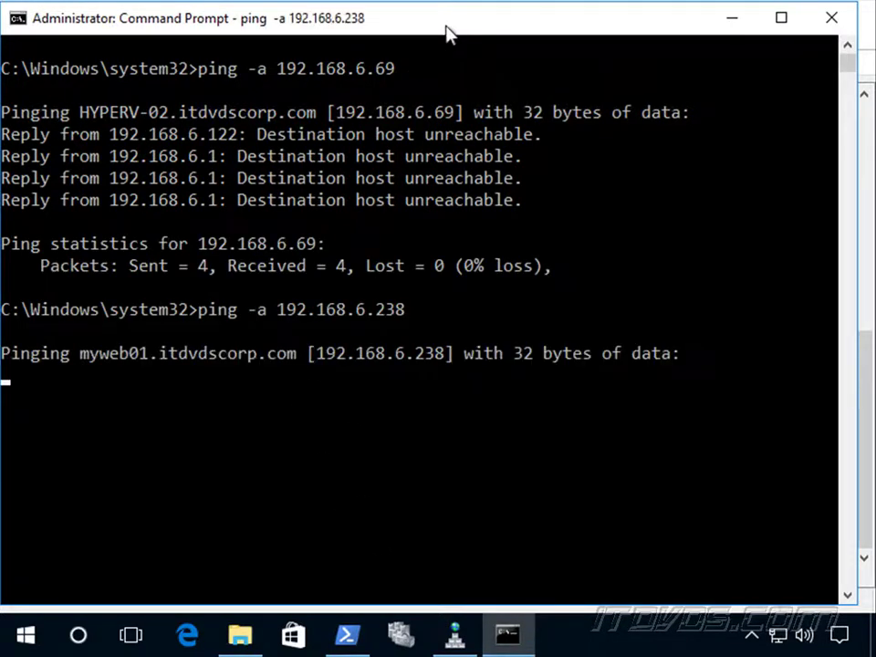
drag(80, 361, 273, 361)
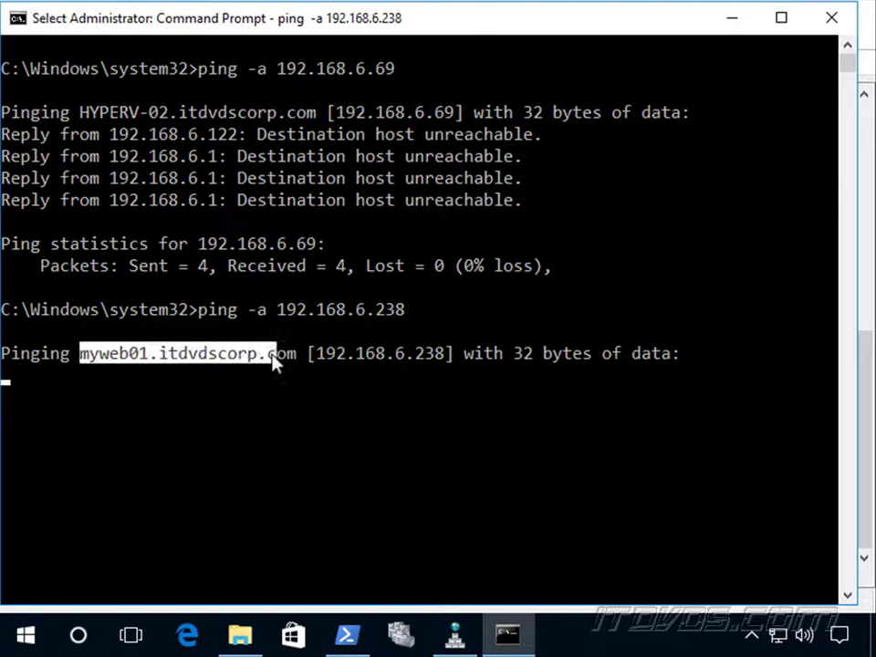
Step: Start a New Zone wizard under Reverse Lookup Zones and choose an Active Directory primary zone
key(alt+Tab)
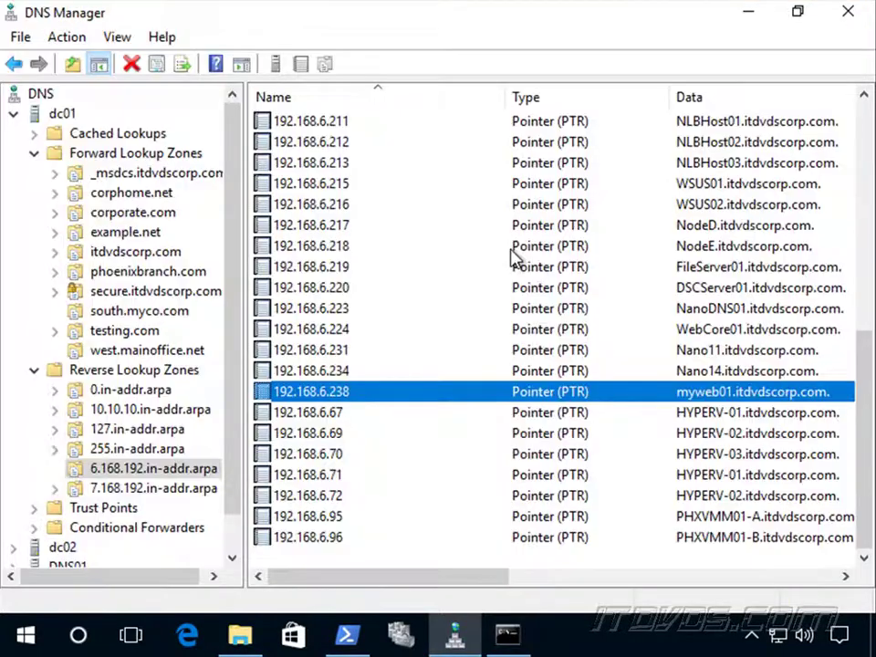
right_click(117, 375)
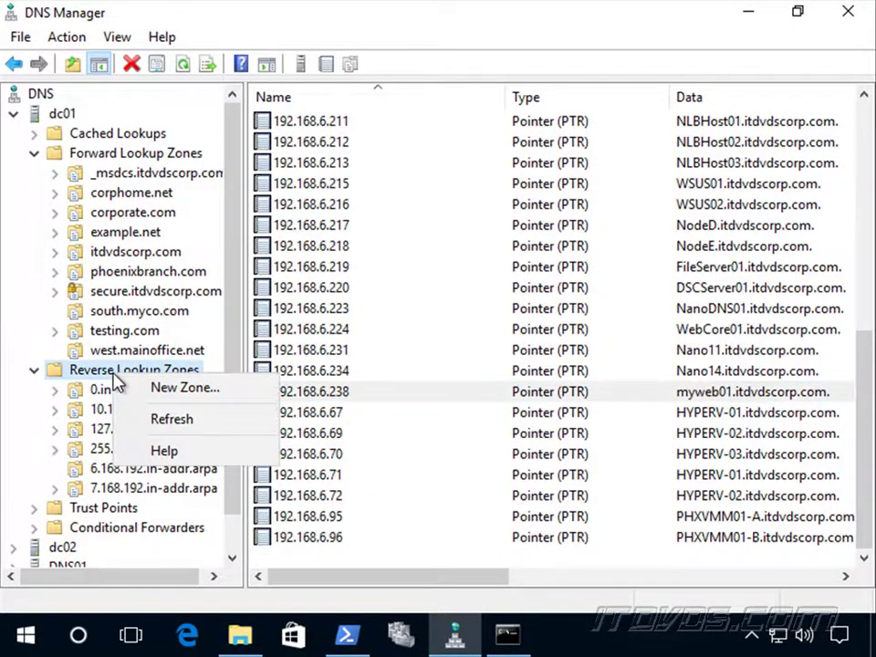
click(187, 392)
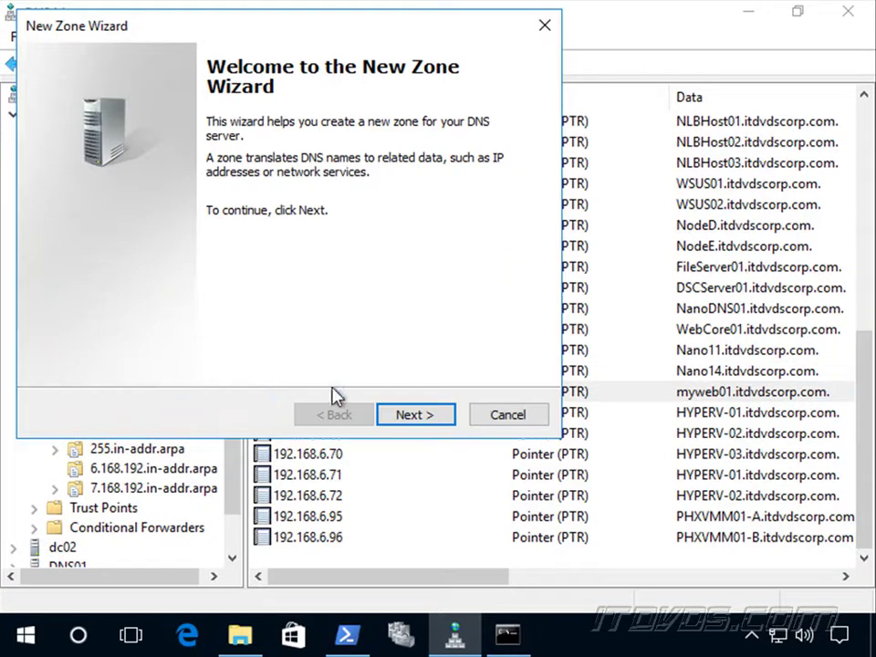
click(405, 416)
click(405, 416)
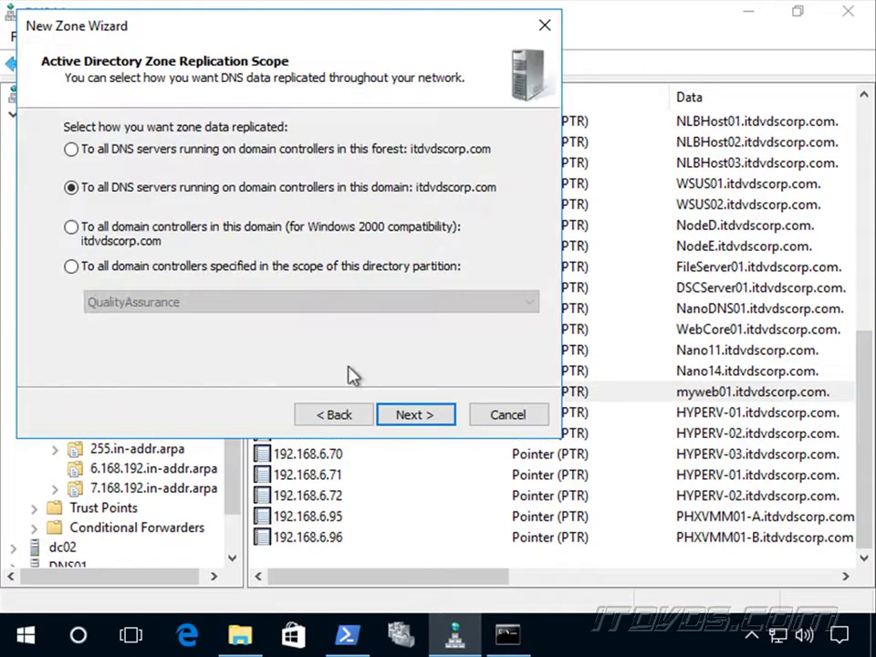
click(334, 414)
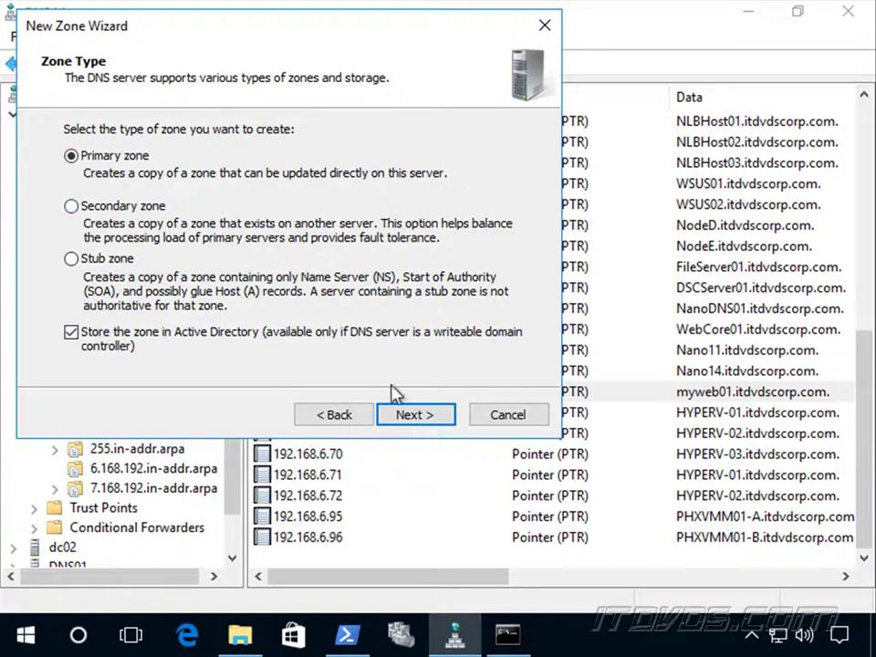
click(424, 417)
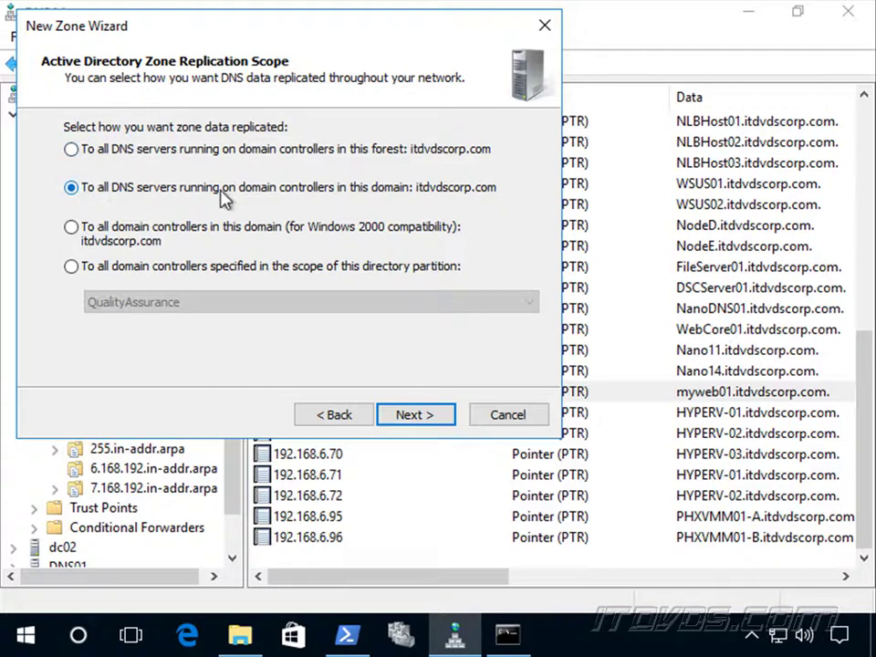
Step: Set the zone's replication scope to all DNS servers in this forest
click(71, 266)
click(129, 308)
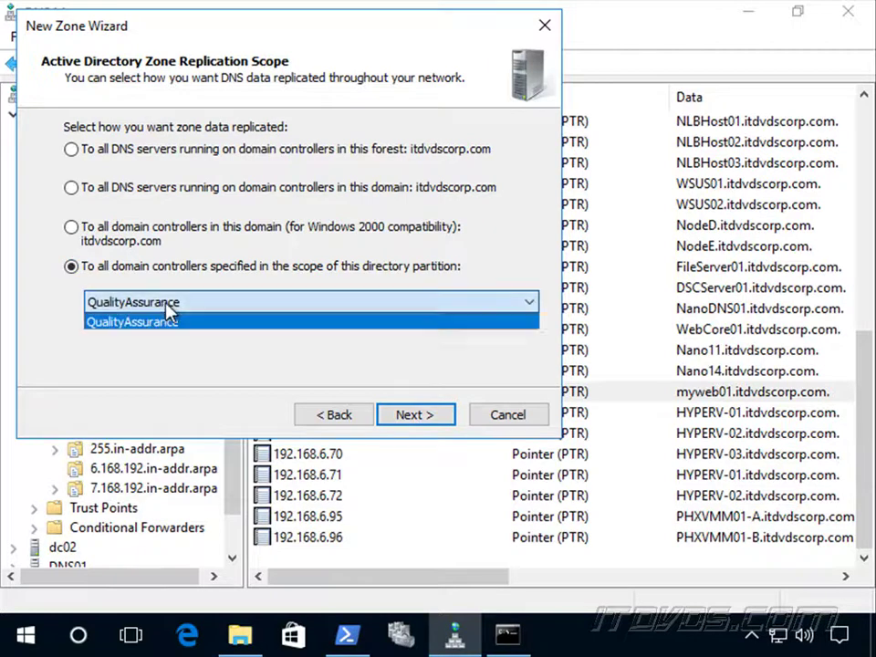
click(202, 304)
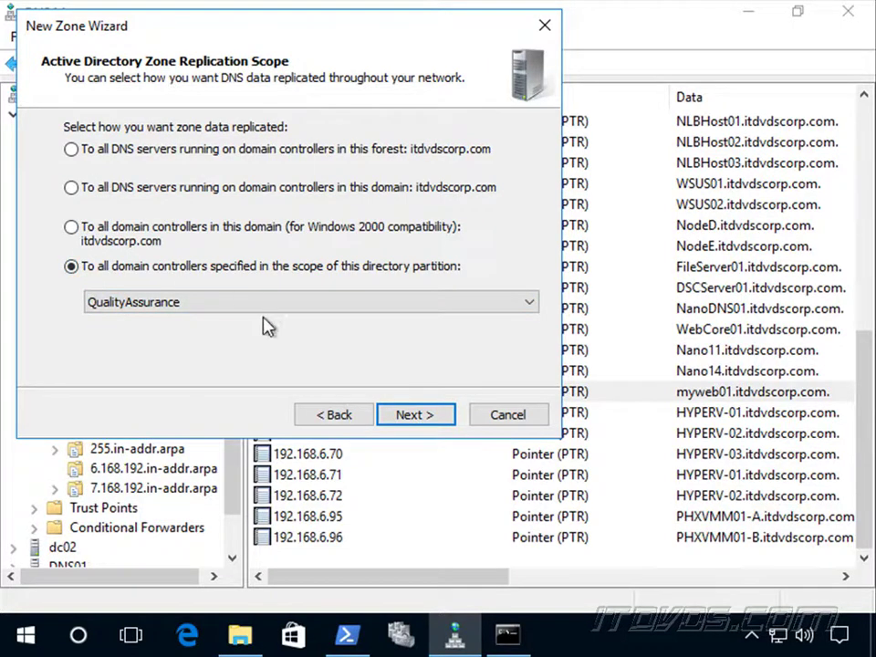
click(72, 149)
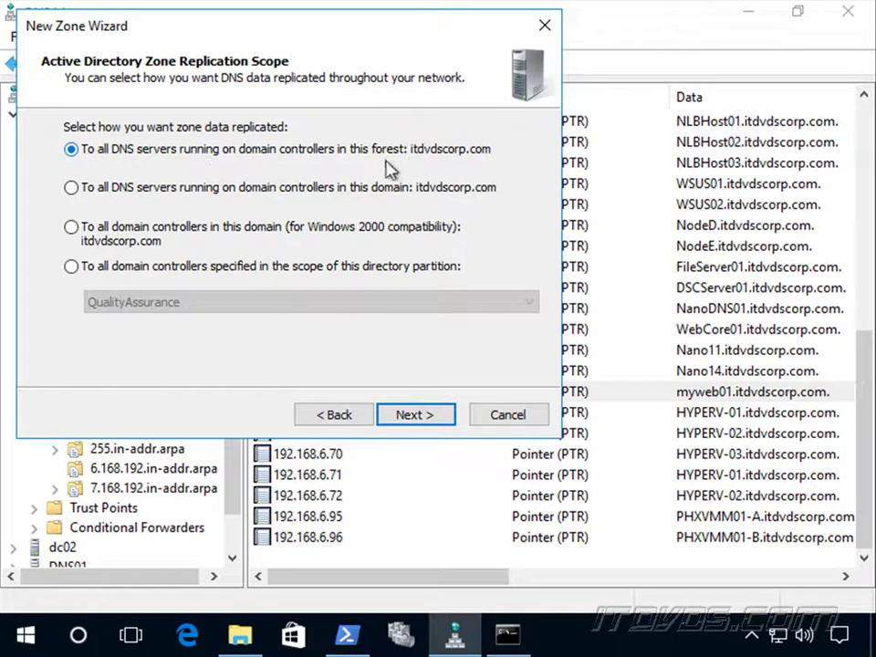
click(423, 417)
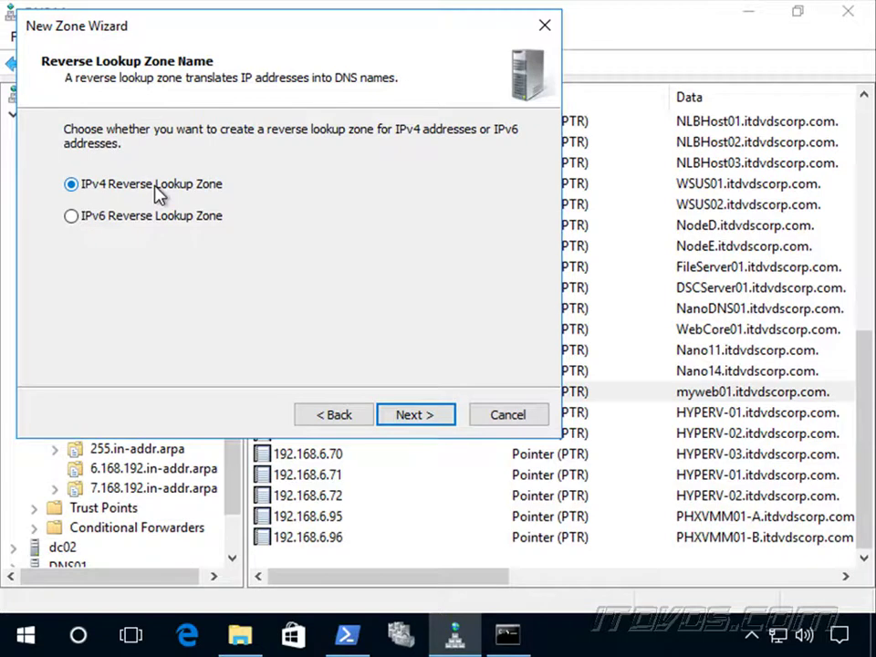
Step: Choose an IPv4 reverse zone with network ID 192.168.10 and only secure dynamic updates
click(424, 420)
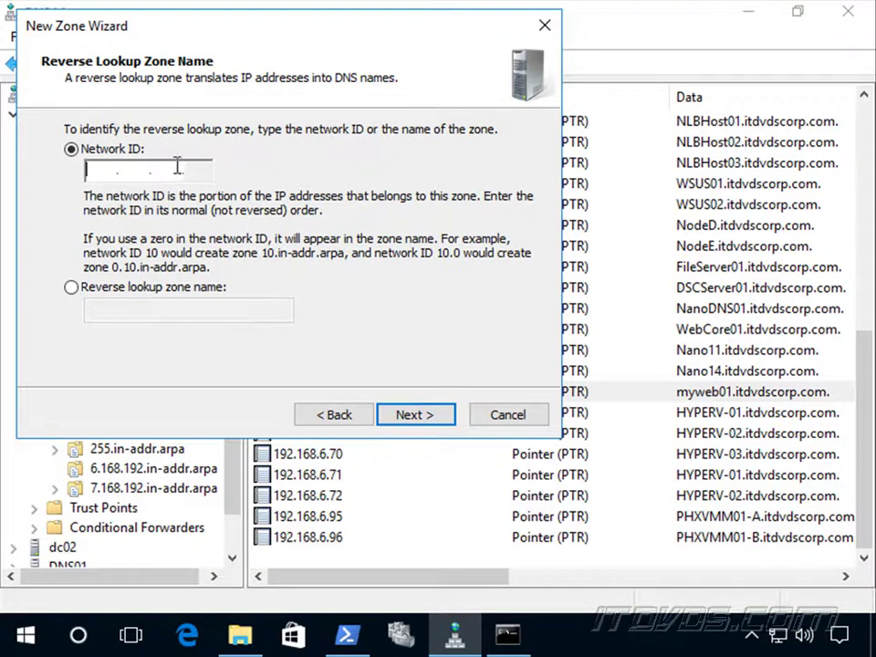
text(192.168.10 .)
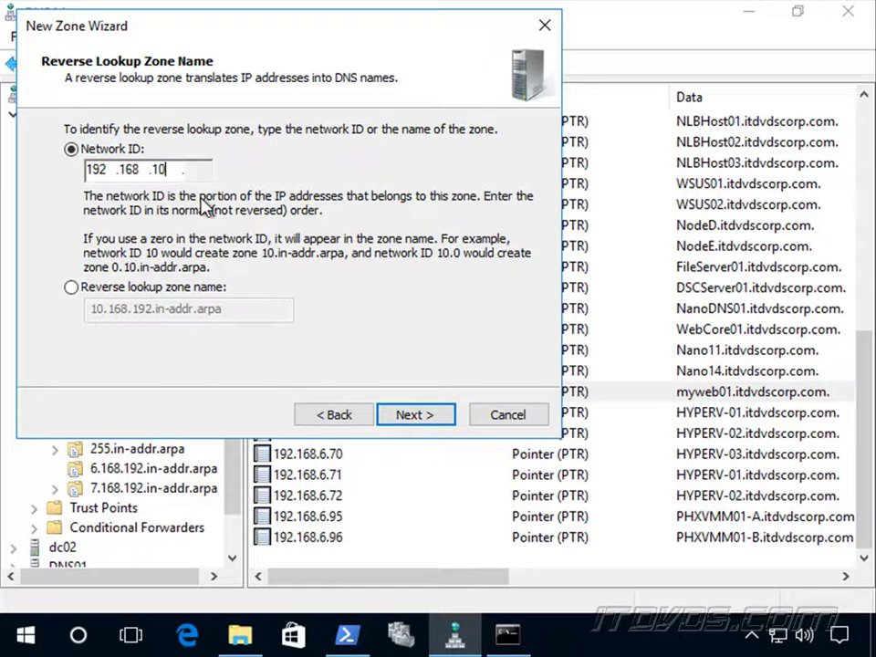
key(BackSpace)
key(BackSpace)
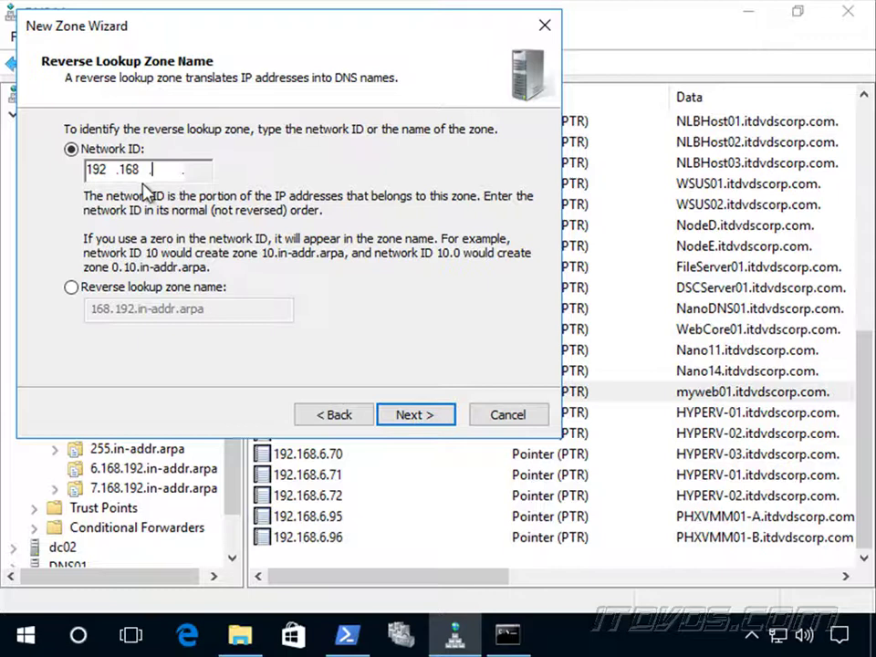
text(10)
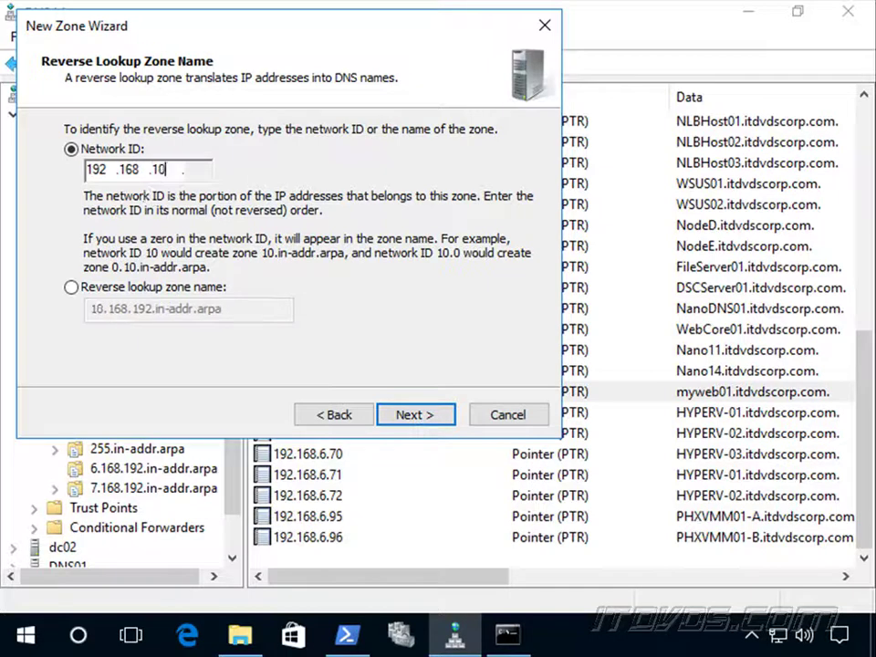
click(428, 420)
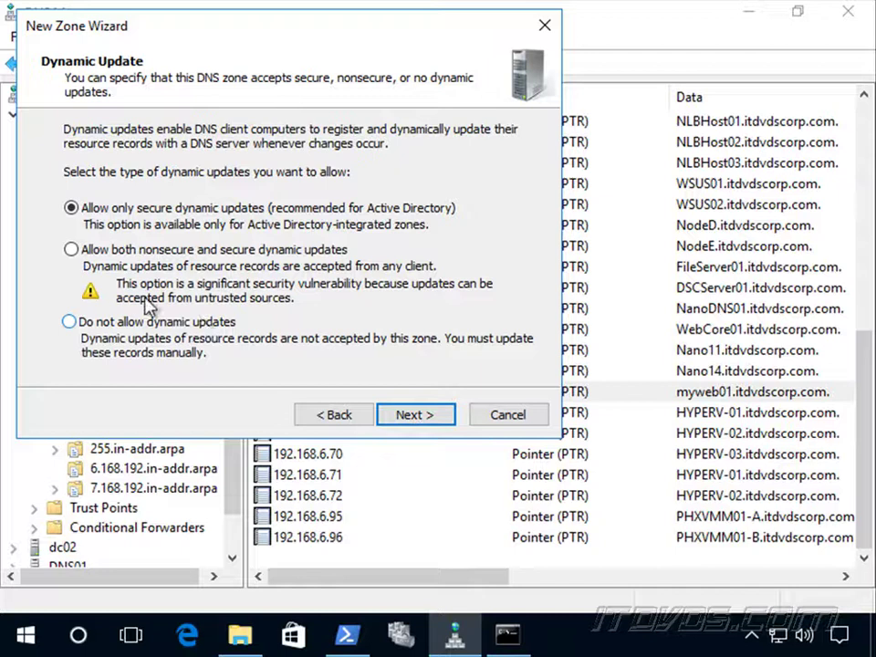
click(425, 415)
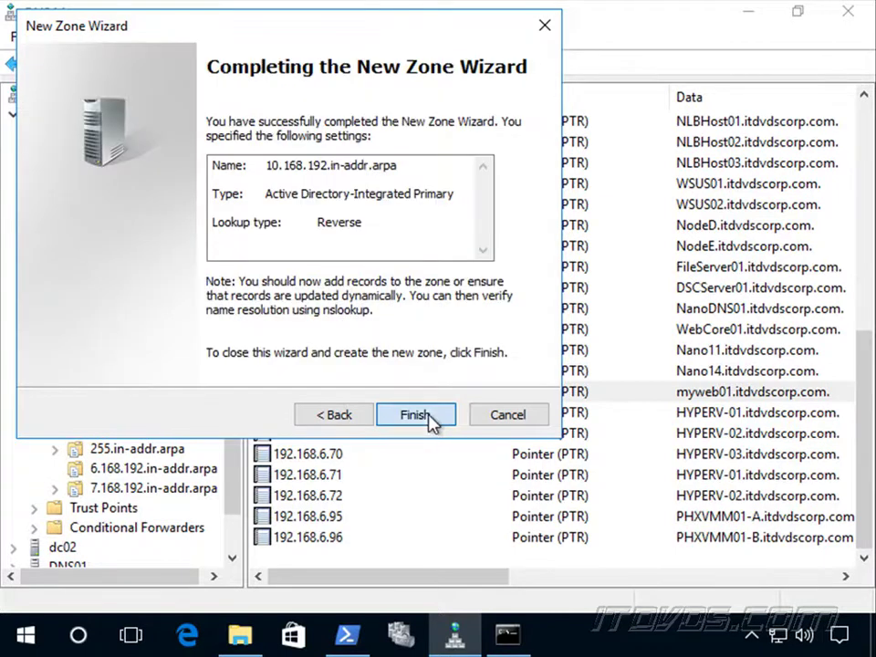
Step: Finish creating 10.168.192.in-addr.arpa, view its SOA and NS records, and cancel a New Pointer dialog
click(429, 418)
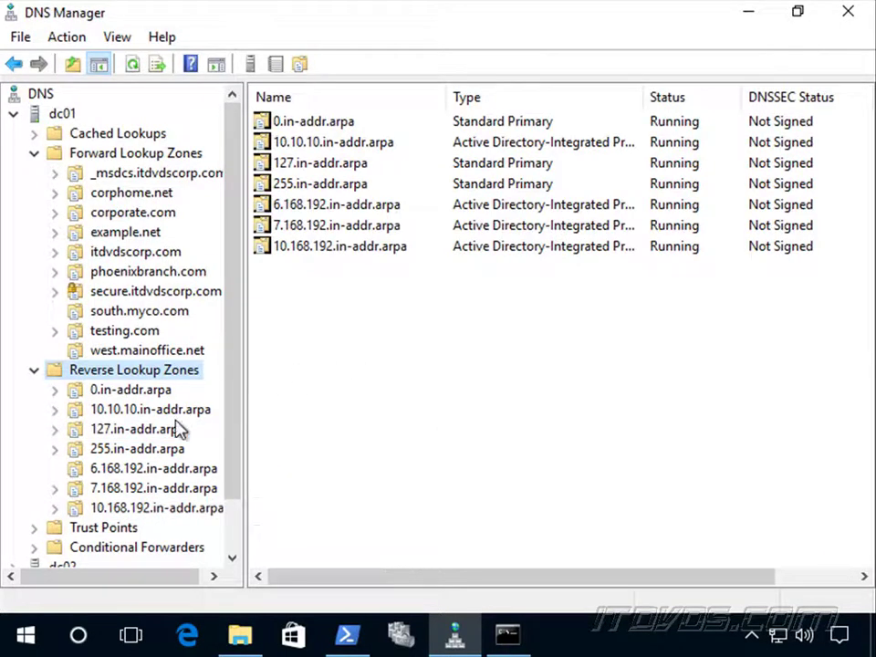
click(177, 510)
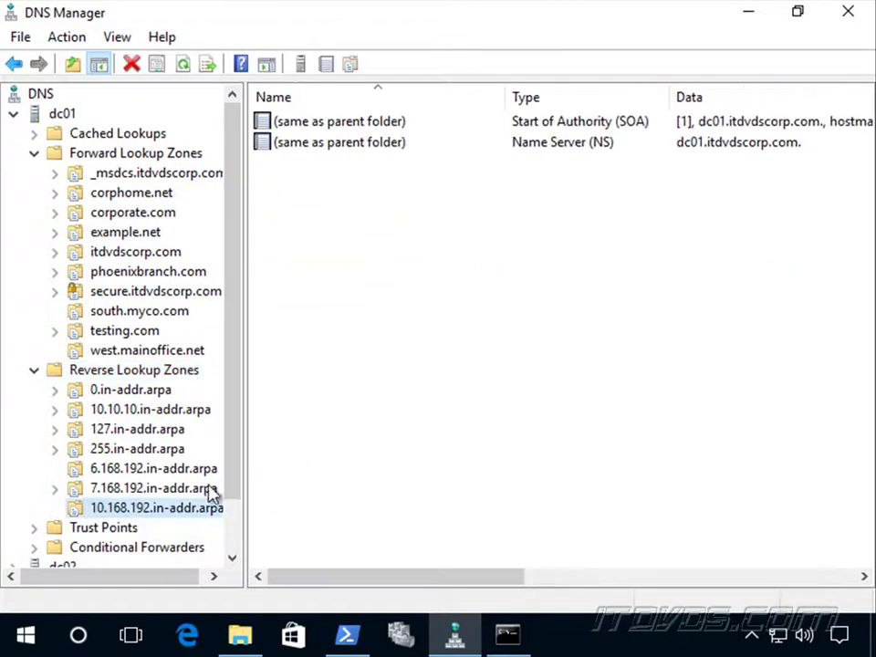
right_click(195, 509)
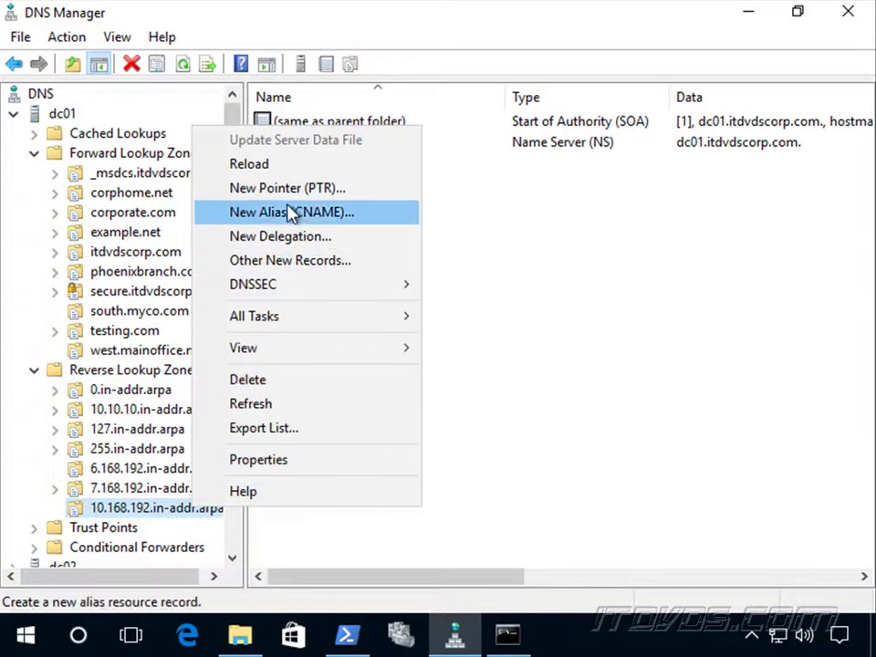
click(333, 197)
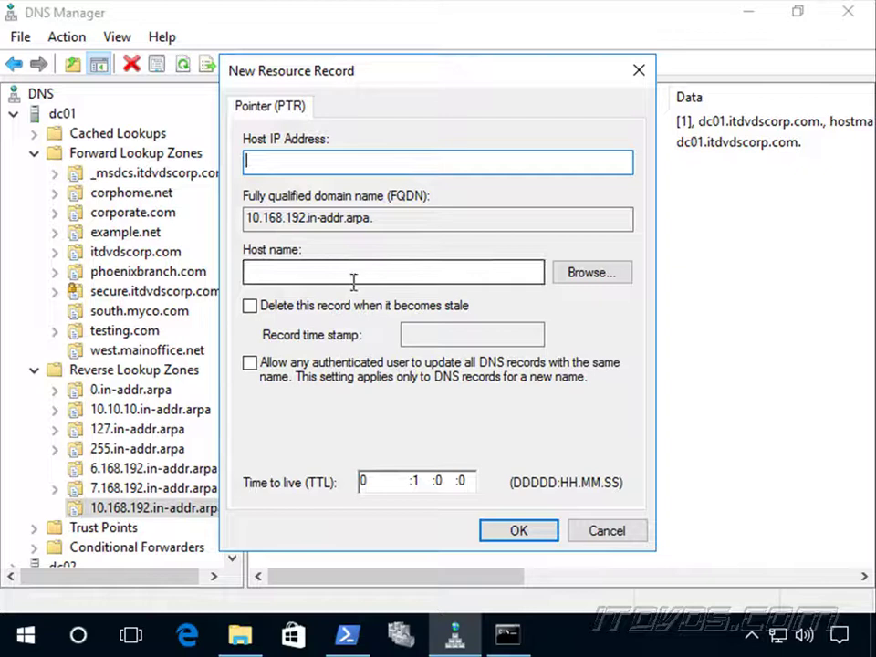
click(602, 533)
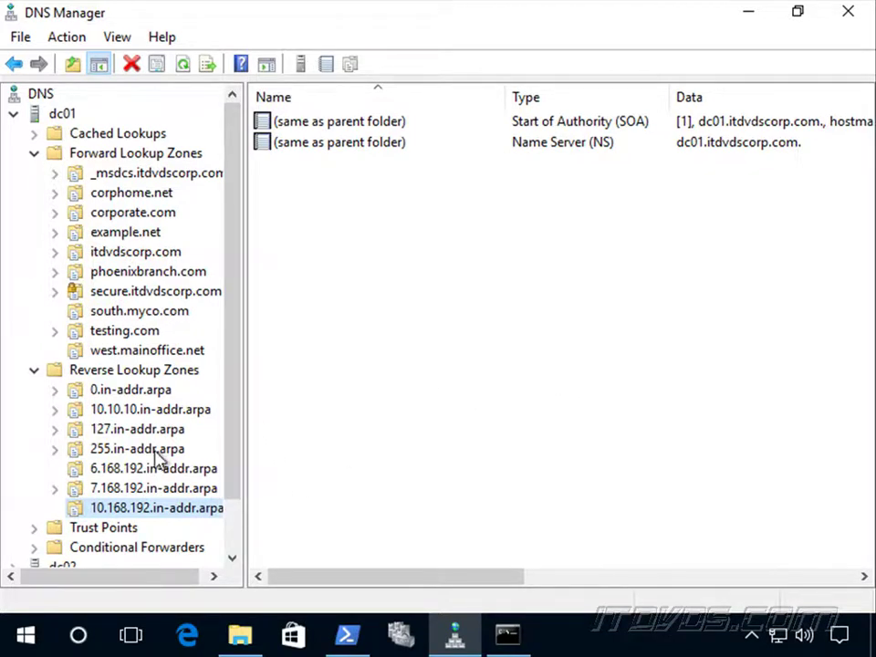
click(183, 471)
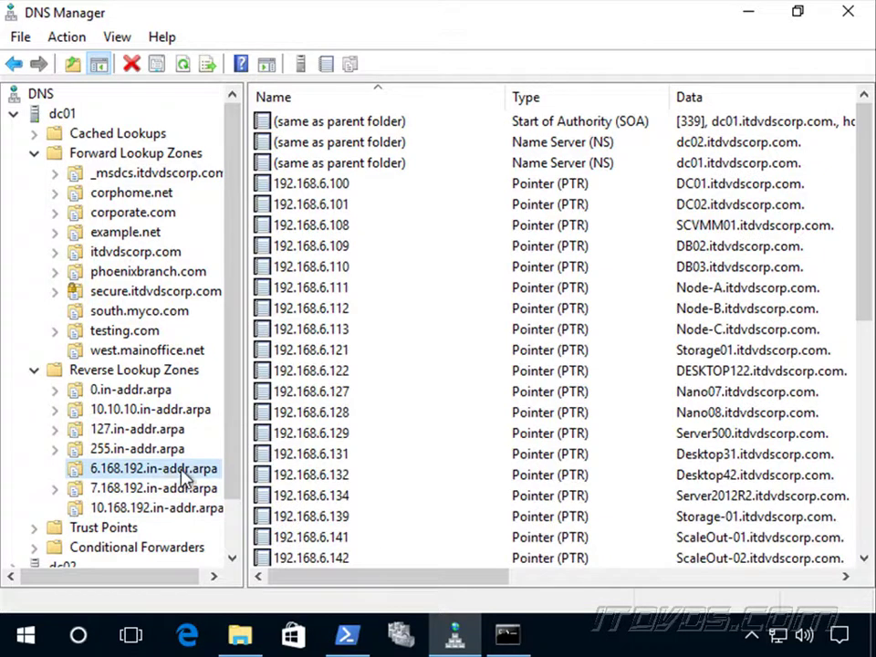
click(377, 354)
scroll(407, 384, down, 7)
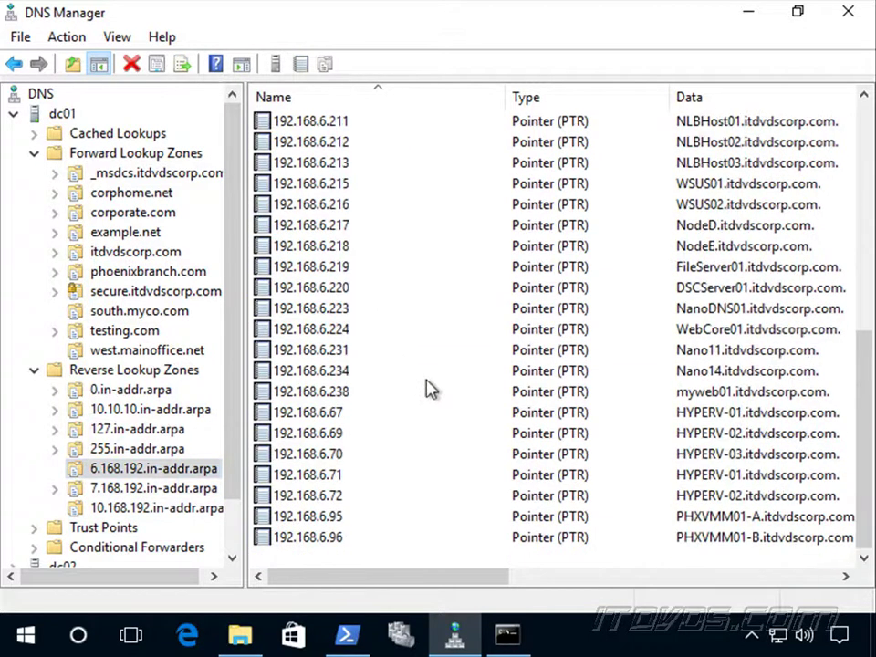
click(350, 352)
scroll(415, 392, up, 3)
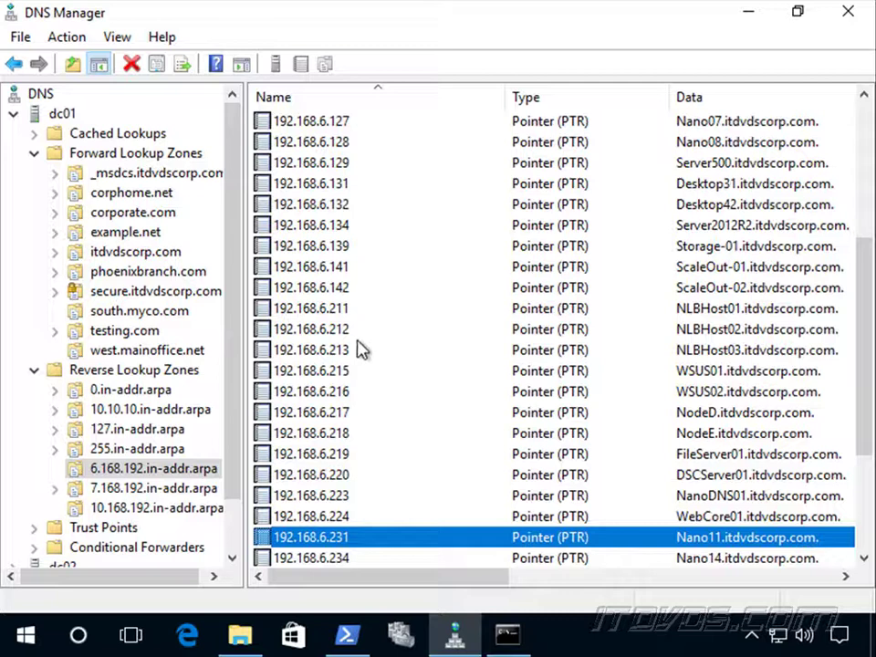
scroll(374, 356, up, 4)
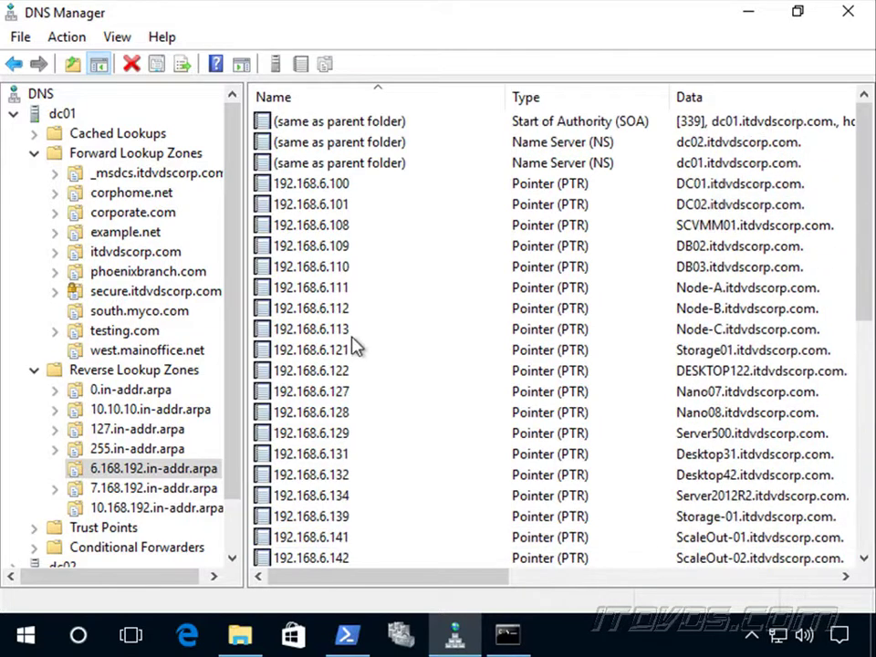